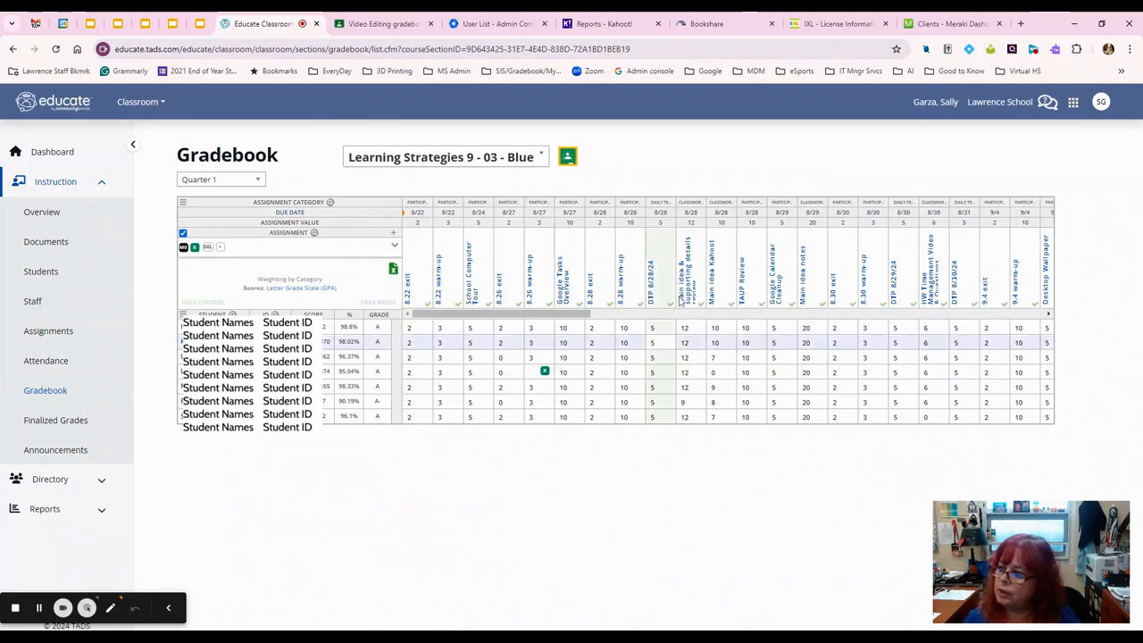
Step: Show the list of grading periods for the Learning Strategies 9 - 03 - Blue gradebook
{"action": "left_click", "coordinate": [213, 182]}
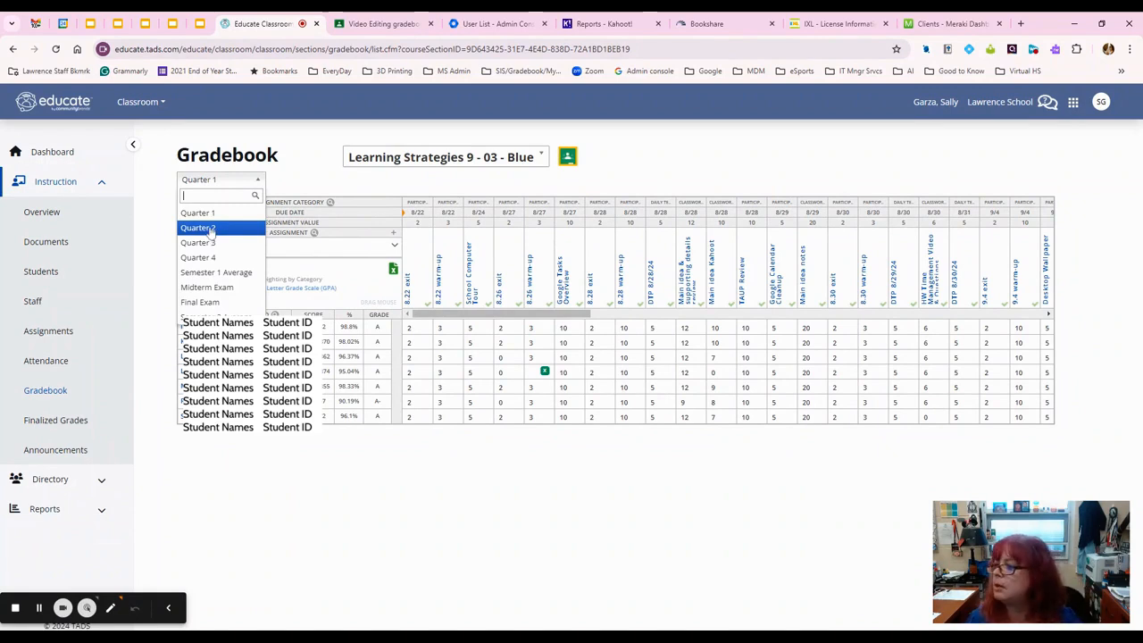
Step: Switch the gradebook to Quarter 2, see it has no assignments, then return to Quarter 1
{"action": "left_click", "coordinate": [210, 230]}
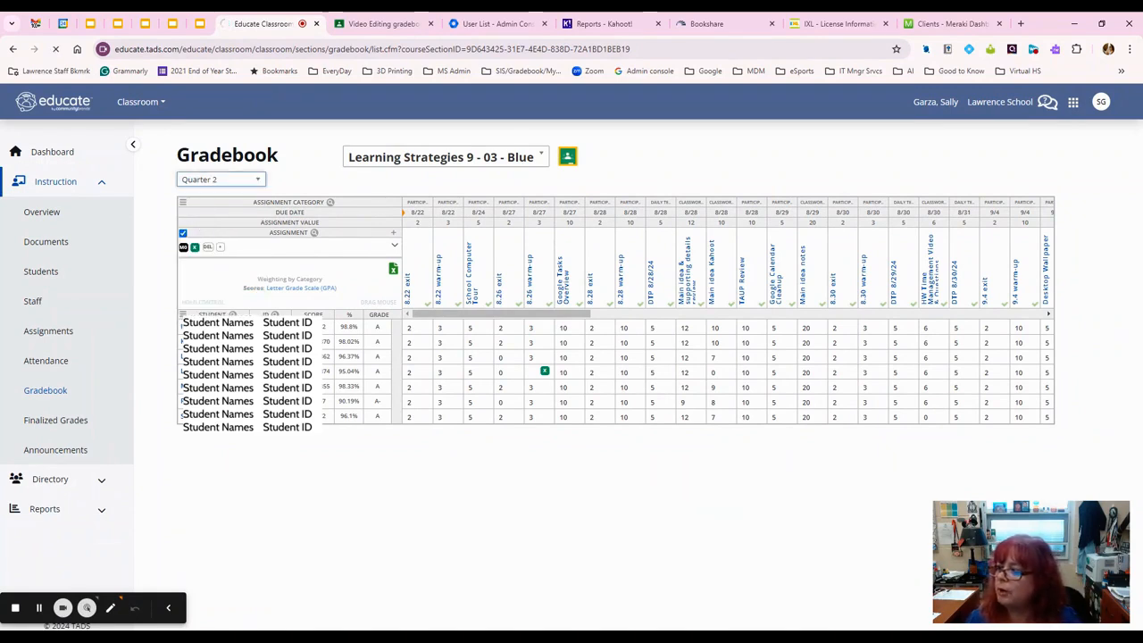
{"action": "left_click", "coordinate": [218, 179]}
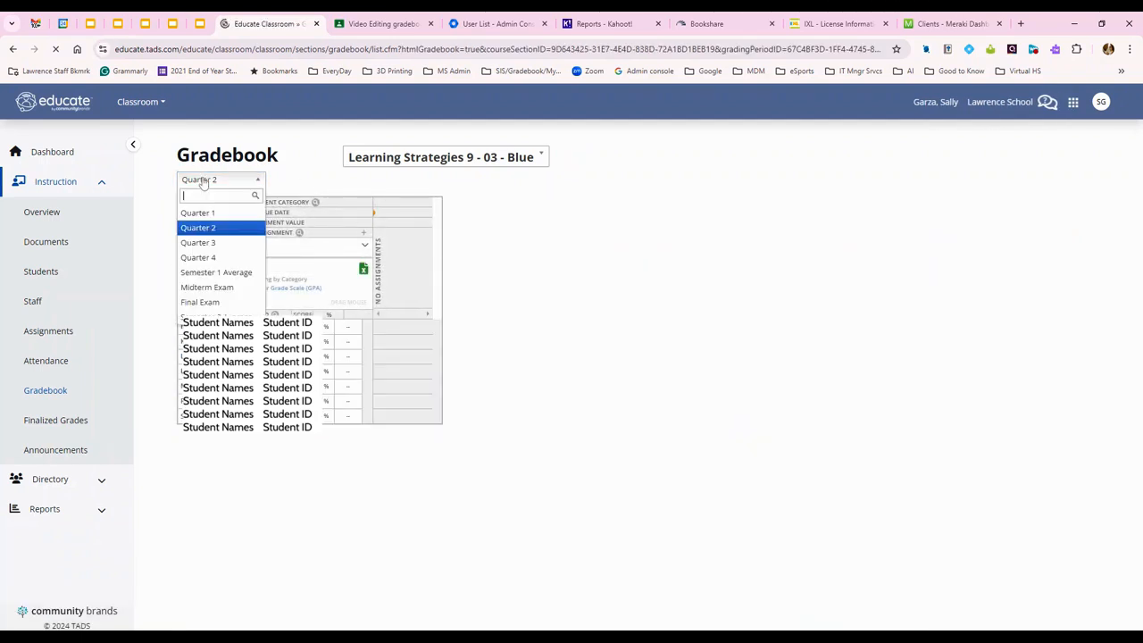
{"action": "left_click", "coordinate": [206, 214]}
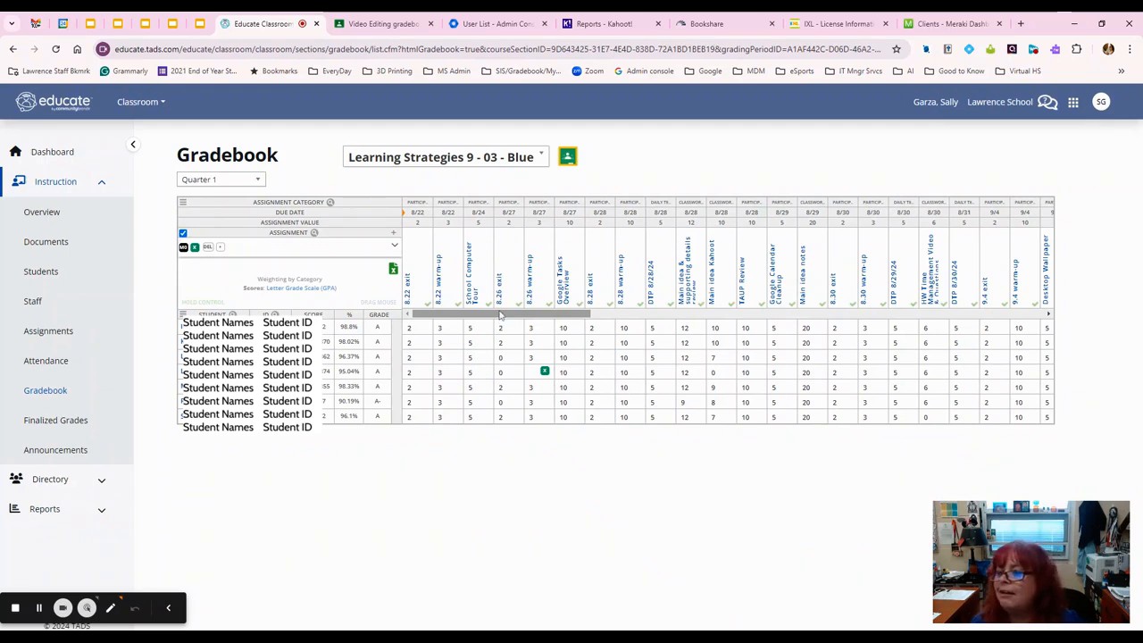
Step: Scroll across the assignment columns and sort them by due date, newest first from 10/11
{"action": "left_click_drag", "start_coordinate": [500, 314], "coordinate": [392, 344]}
{"action": "mouse_move", "coordinate": [384, 345]}
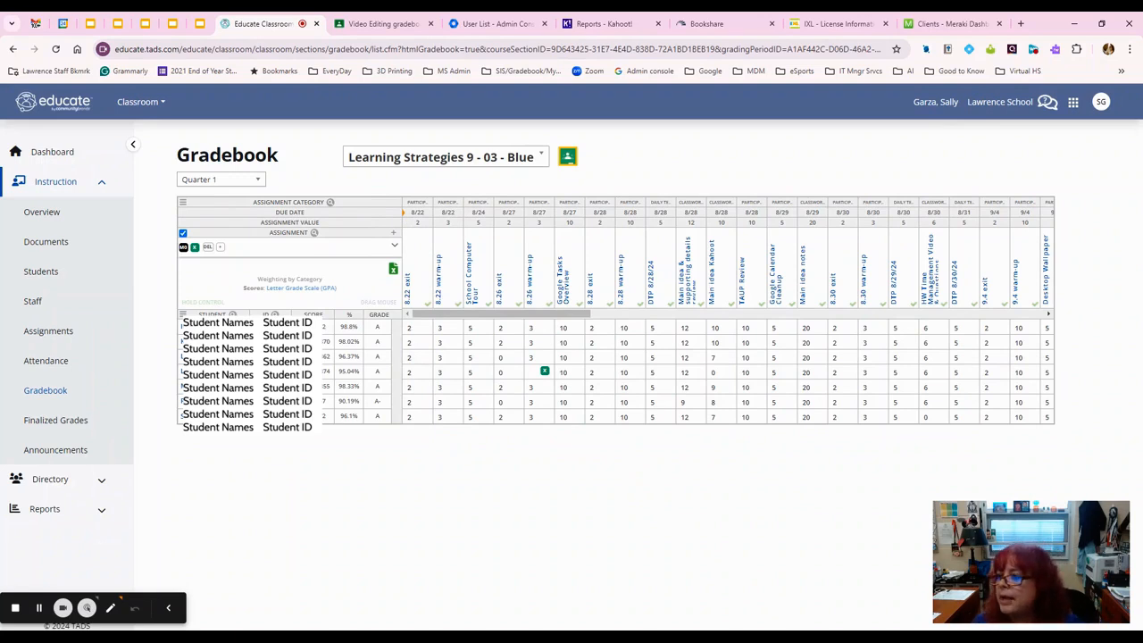
{"action": "left_click", "coordinate": [291, 213]}
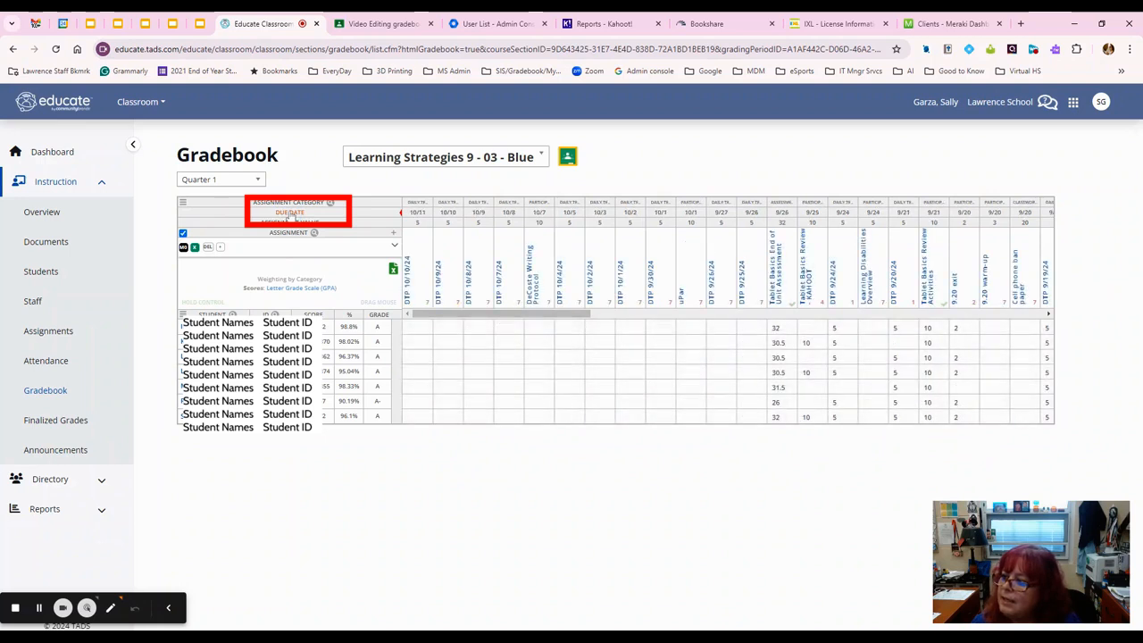
{"action": "left_click_drag", "start_coordinate": [565, 315], "coordinate": [924, 351]}
{"action": "left_click", "coordinate": [565, 313]}
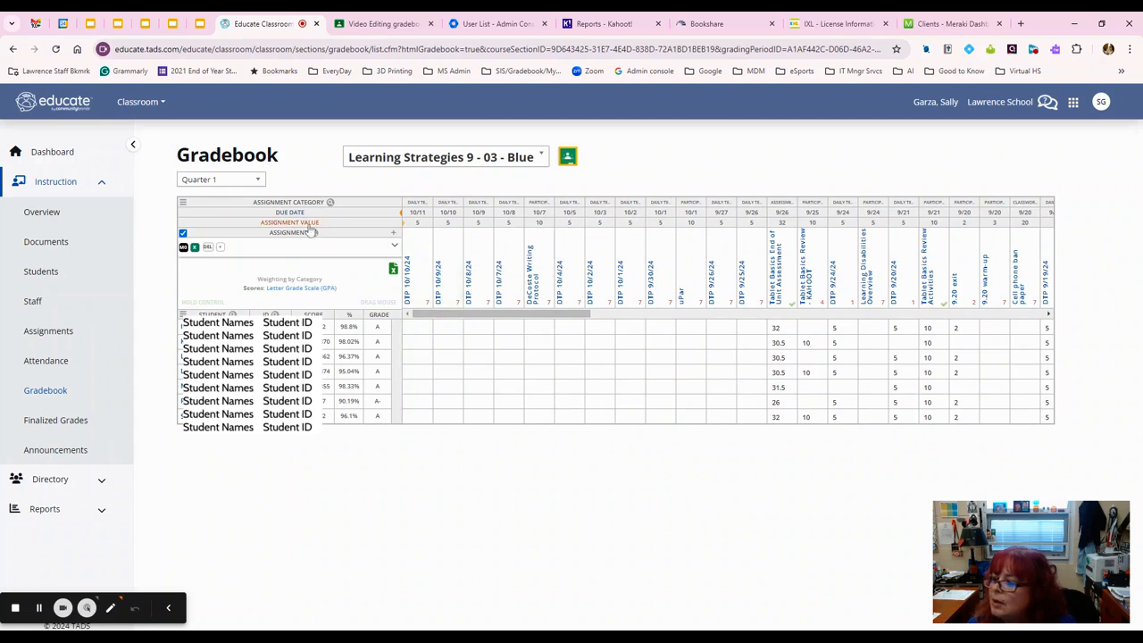
{"action": "left_click", "coordinate": [310, 226]}
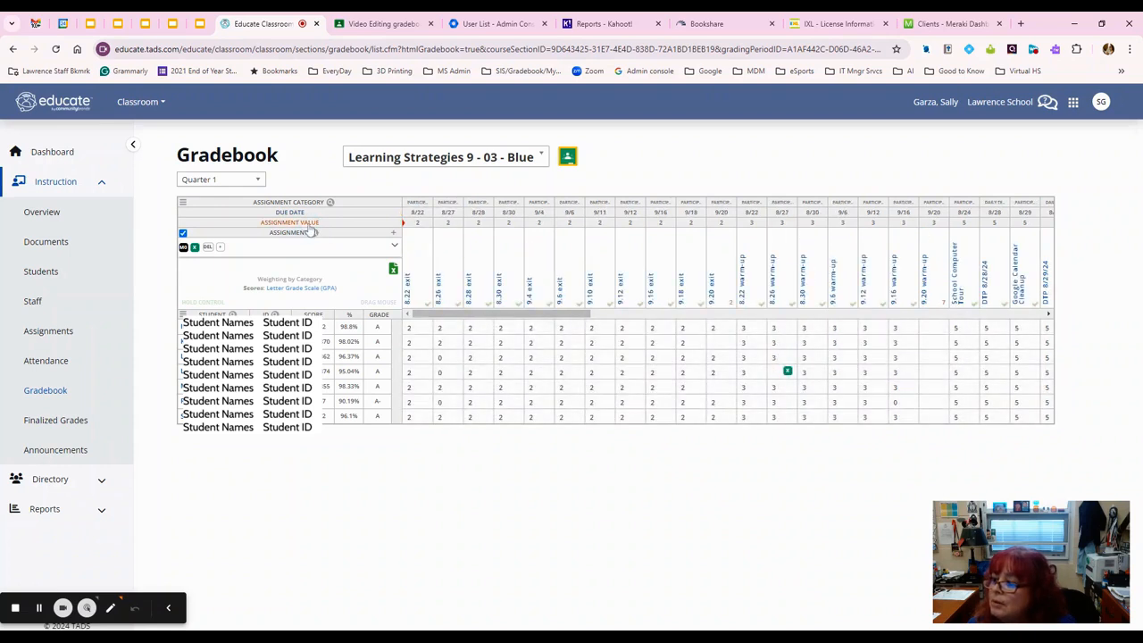
{"action": "left_click", "coordinate": [310, 228]}
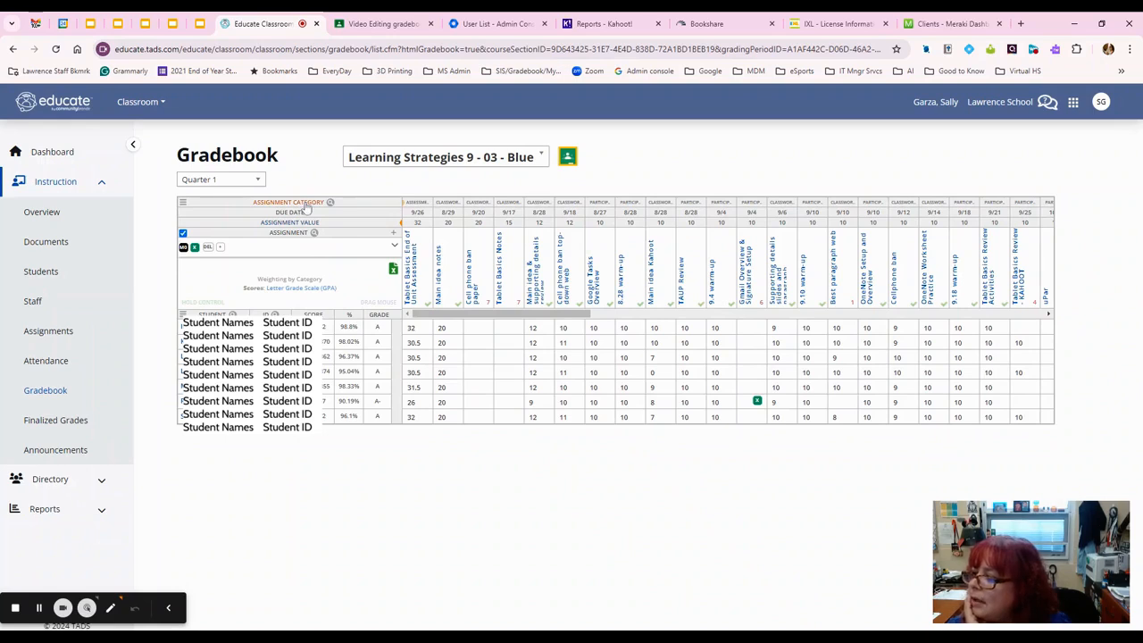
{"action": "left_click", "coordinate": [294, 203]}
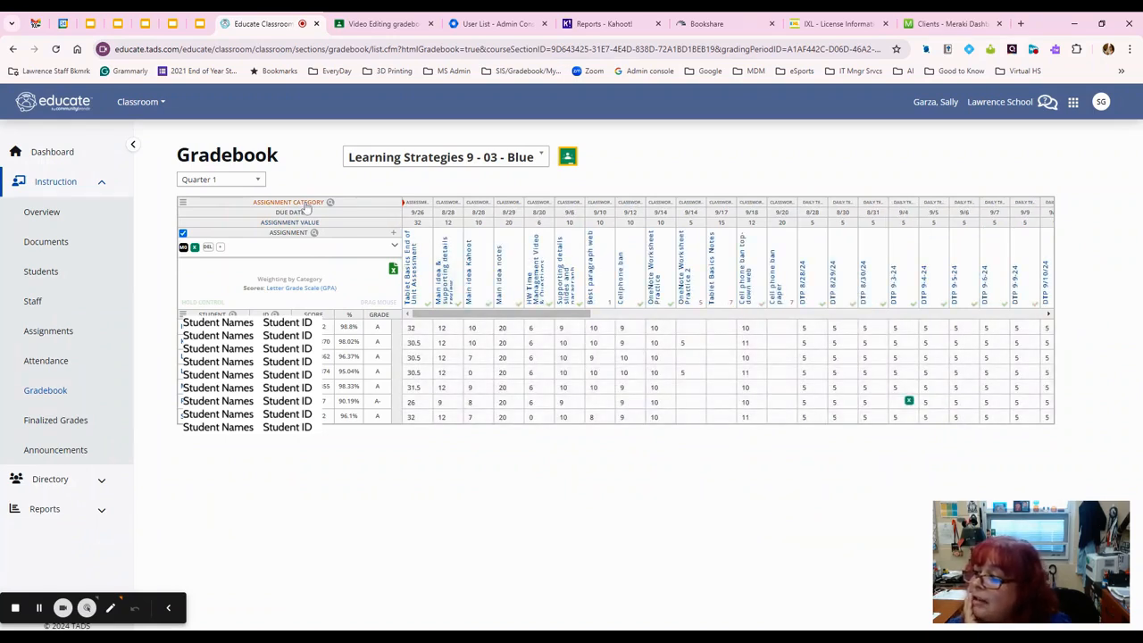
{"action": "mouse_move", "coordinate": [415, 211]}
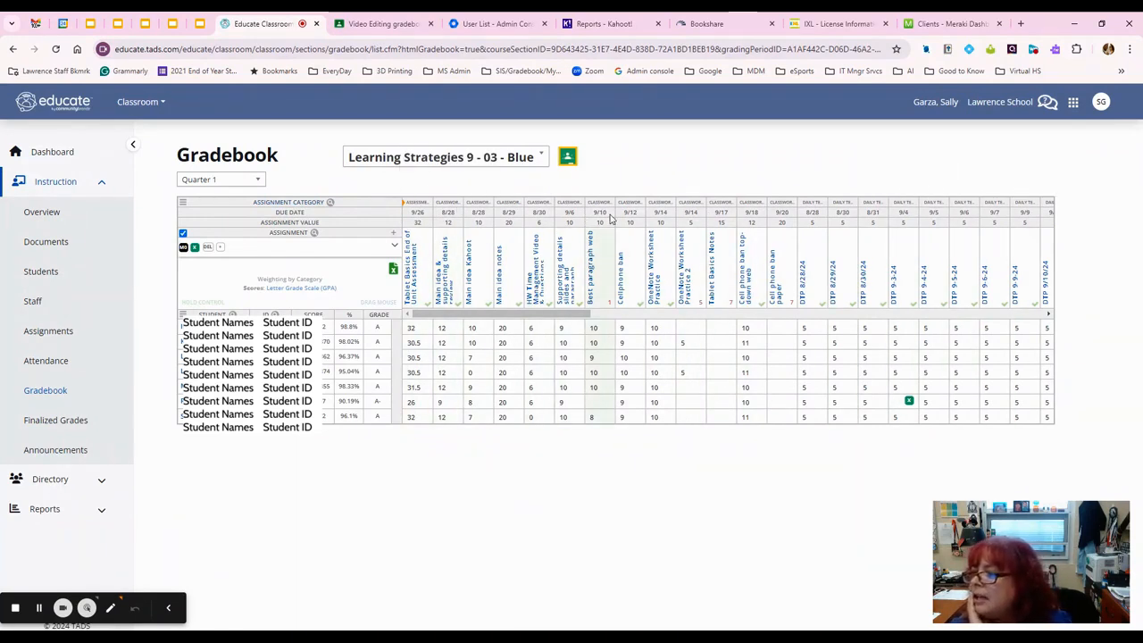
{"action": "left_click", "coordinate": [289, 213]}
{"action": "left_click", "coordinate": [295, 213]}
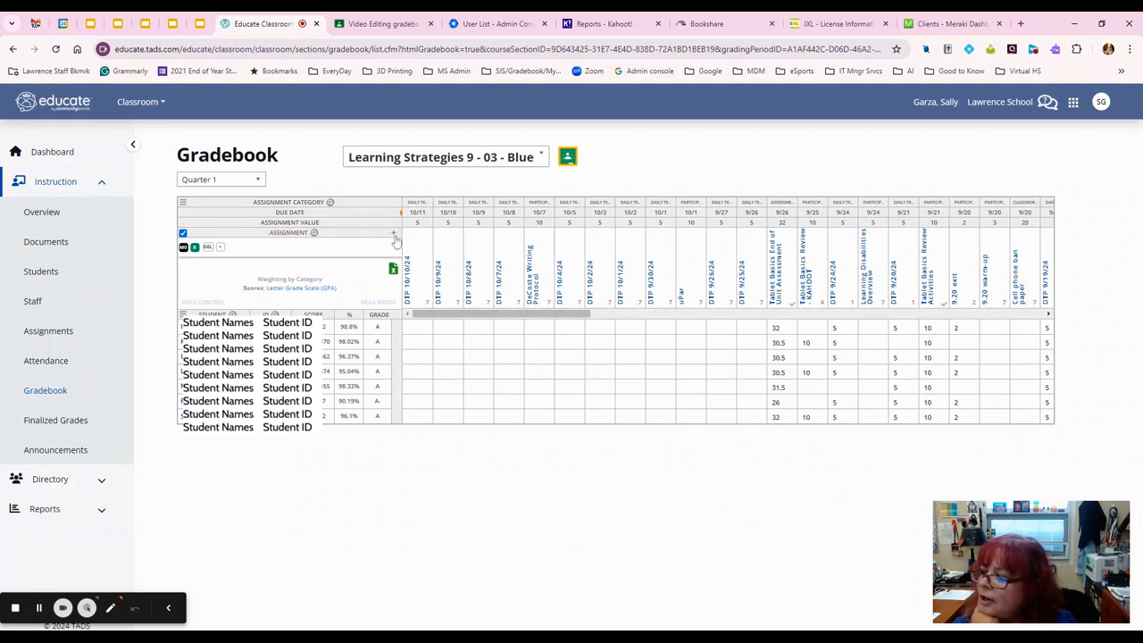
Step: Look through the Add Assignment form and close it without saving
{"action": "left_click", "coordinate": [394, 235]}
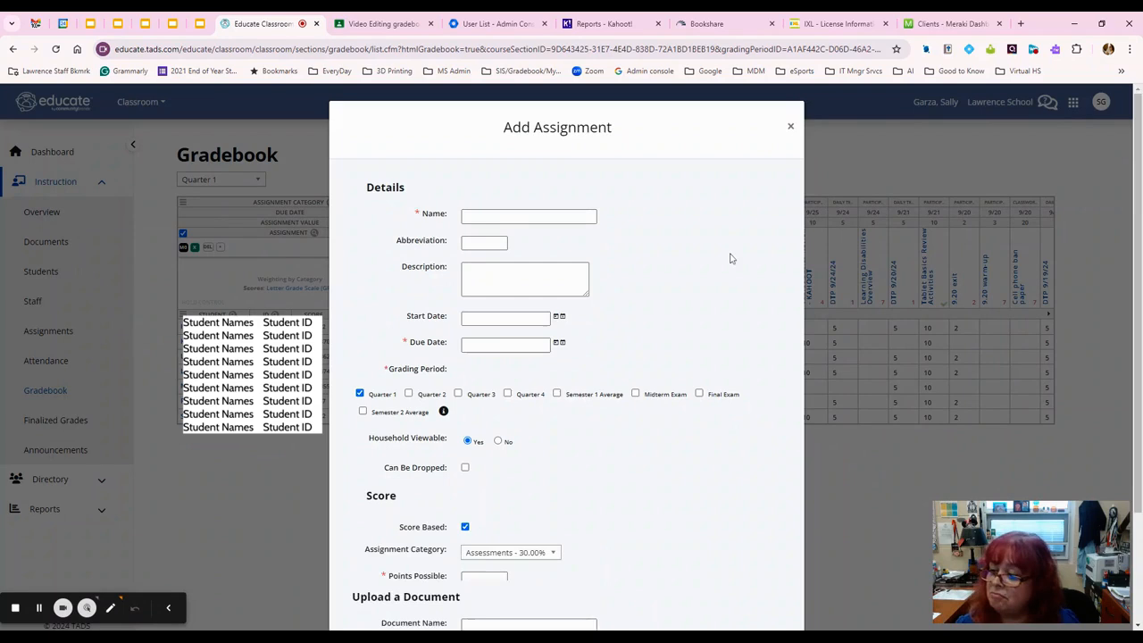
{"action": "scroll", "coordinate": [728, 259], "scroll_direction": "down", "scroll_amount": 2}
{"action": "scroll", "coordinate": [749, 202], "scroll_direction": "up", "scroll_amount": 3}
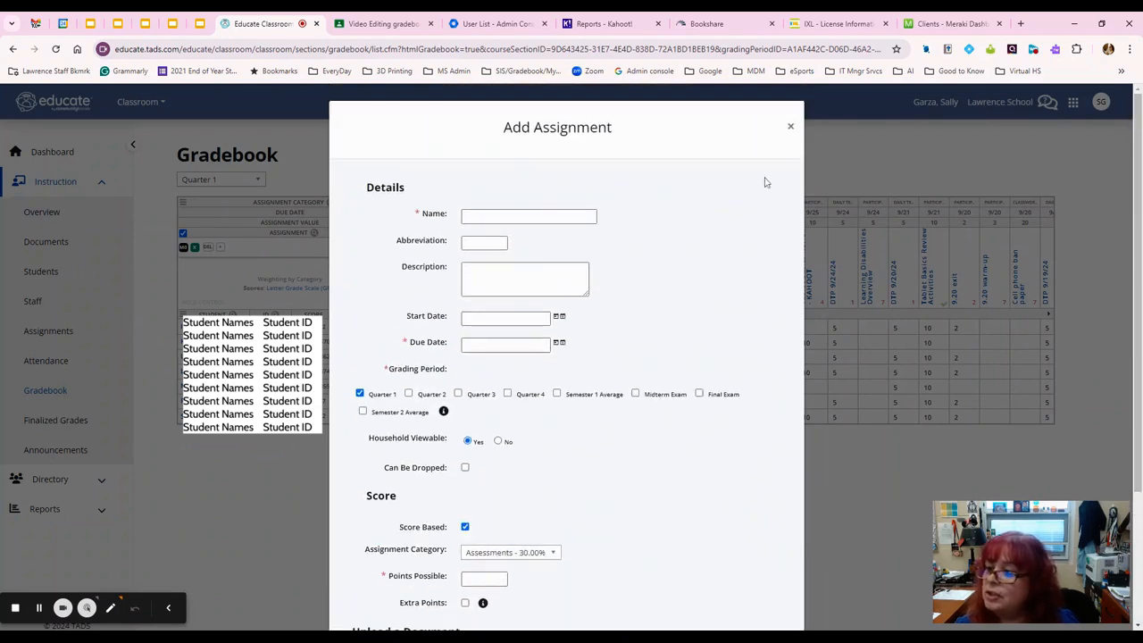
{"action": "left_click", "coordinate": [791, 124]}
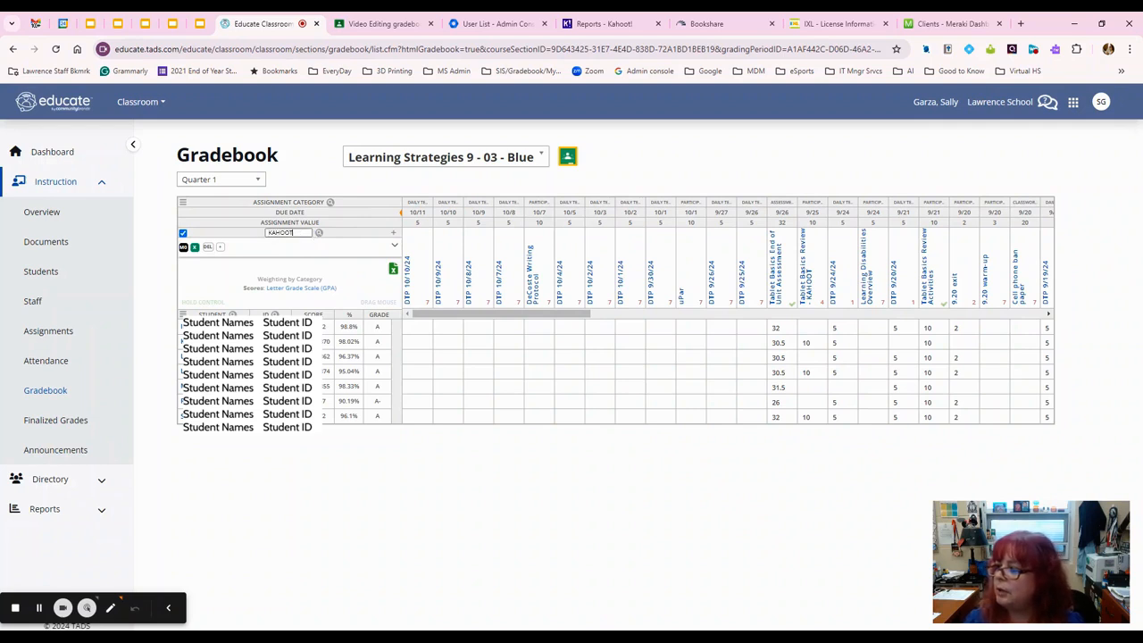
Step: Filter the gradebook to the two KAHOOT assignments, then clear the filter to show all columns
{"action": "key", "text": "Return"}
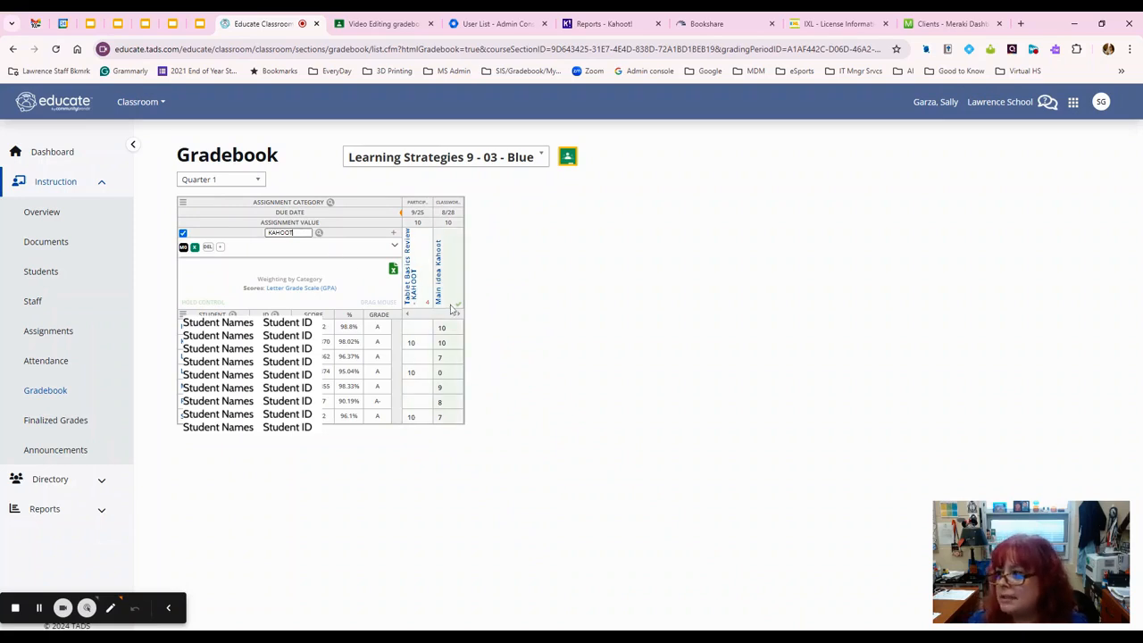
{"action": "left_click_drag", "start_coordinate": [293, 233], "coordinate": [249, 232]}
{"action": "key", "text": "BackSpace"}
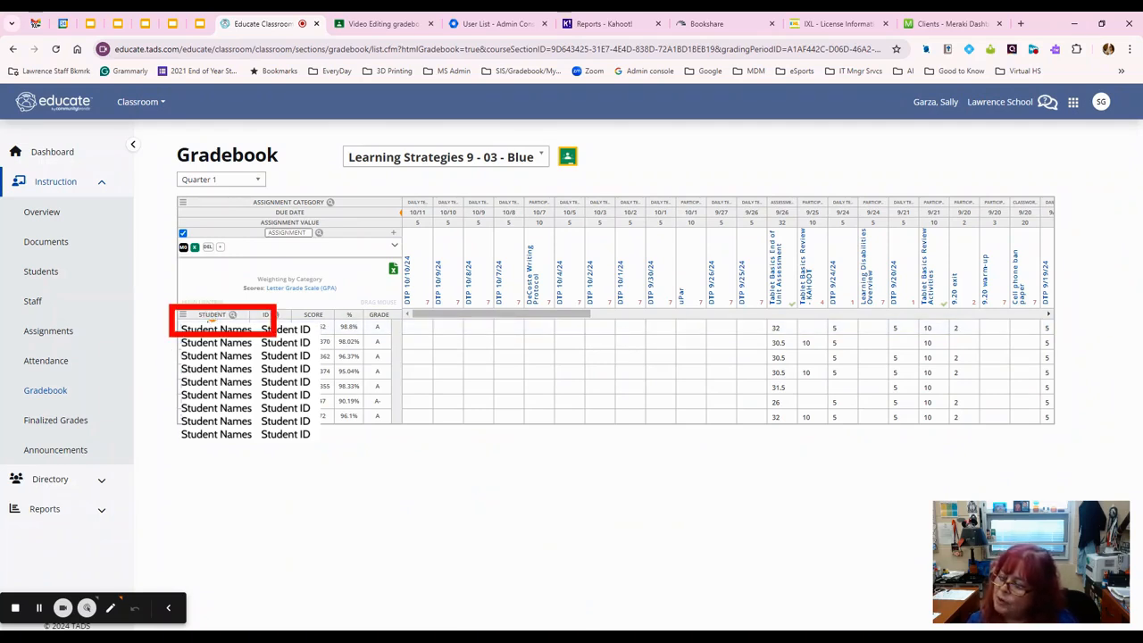
Step: Reverse and restore the student sort, then uncheck ID in the student column menu
{"action": "left_click", "coordinate": [212, 314]}
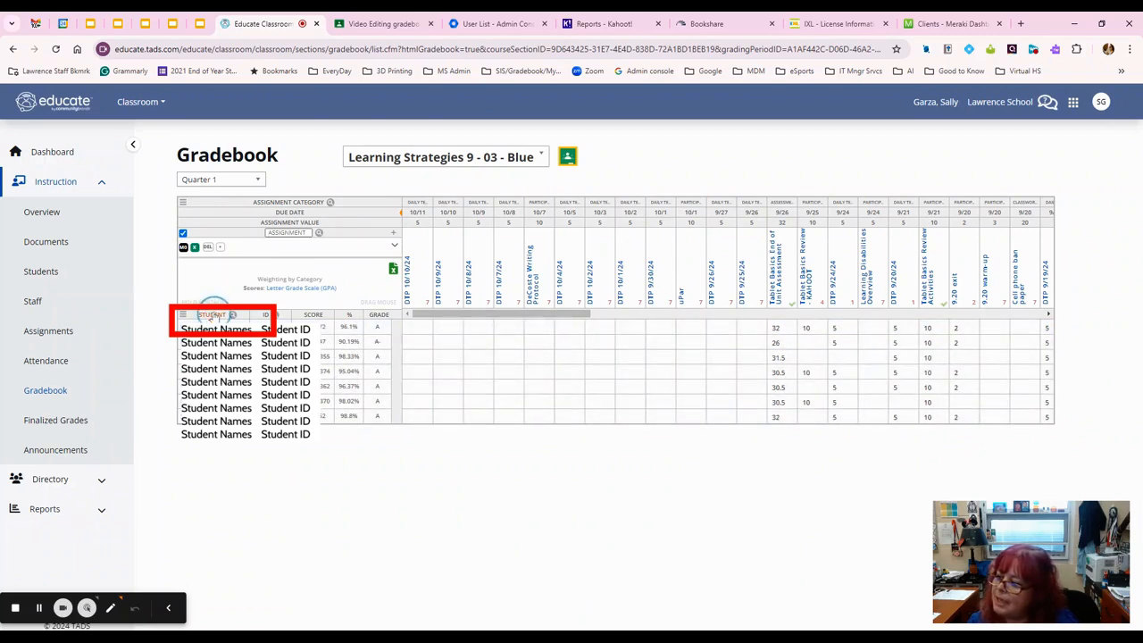
{"action": "left_click", "coordinate": [212, 315]}
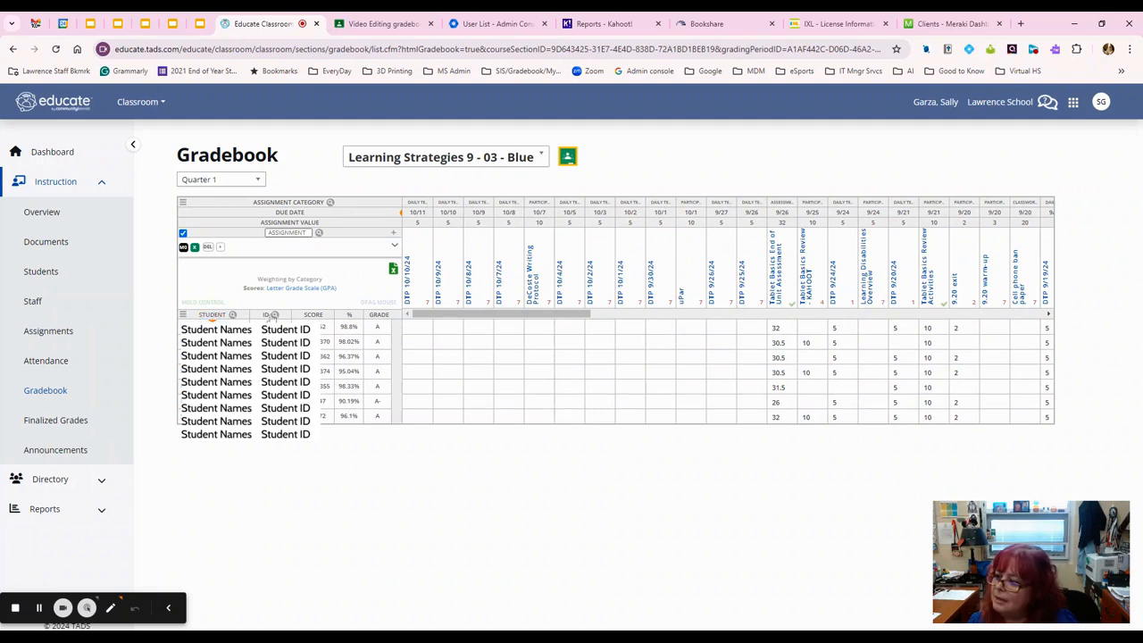
{"action": "left_click", "coordinate": [182, 314]}
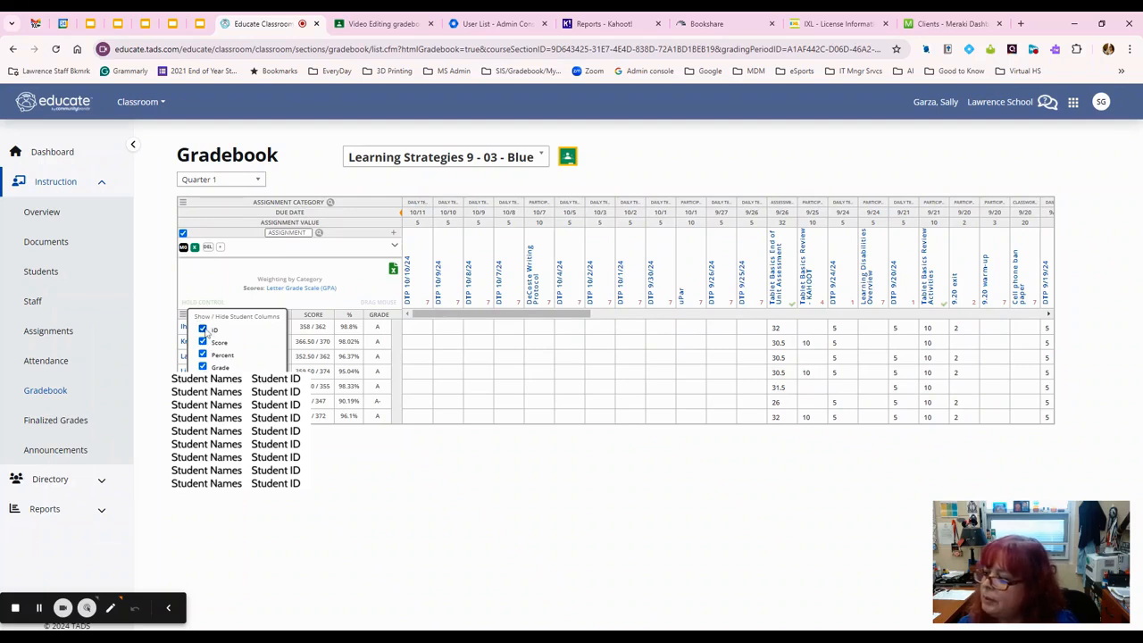
{"action": "left_click", "coordinate": [203, 330]}
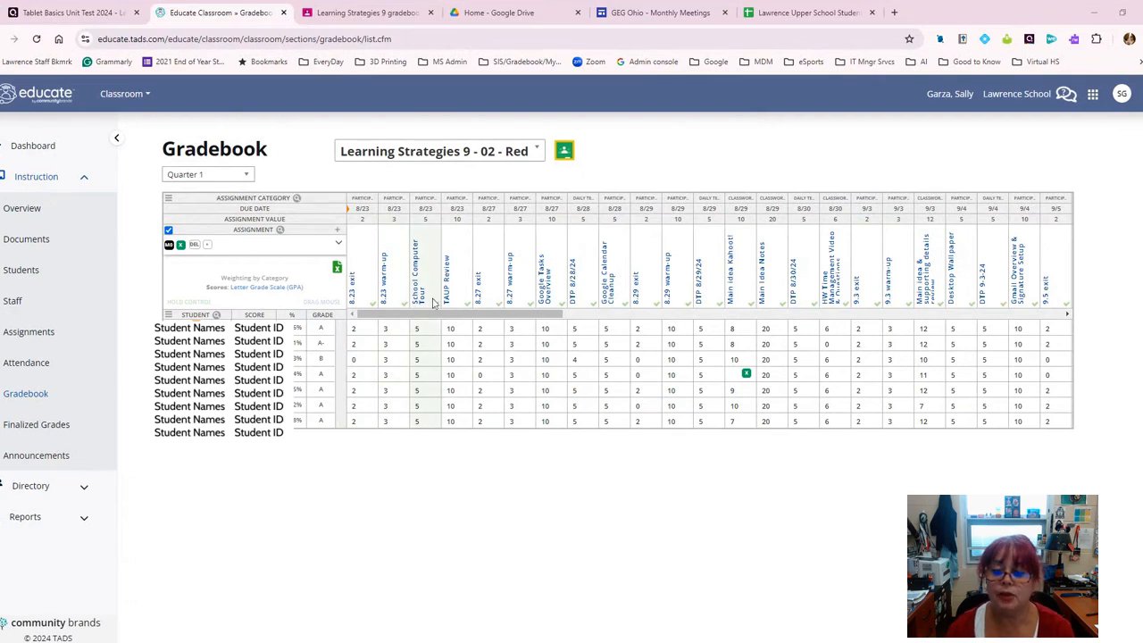
{"action": "left_click_drag", "start_coordinate": [435, 313], "coordinate": [900, 321]}
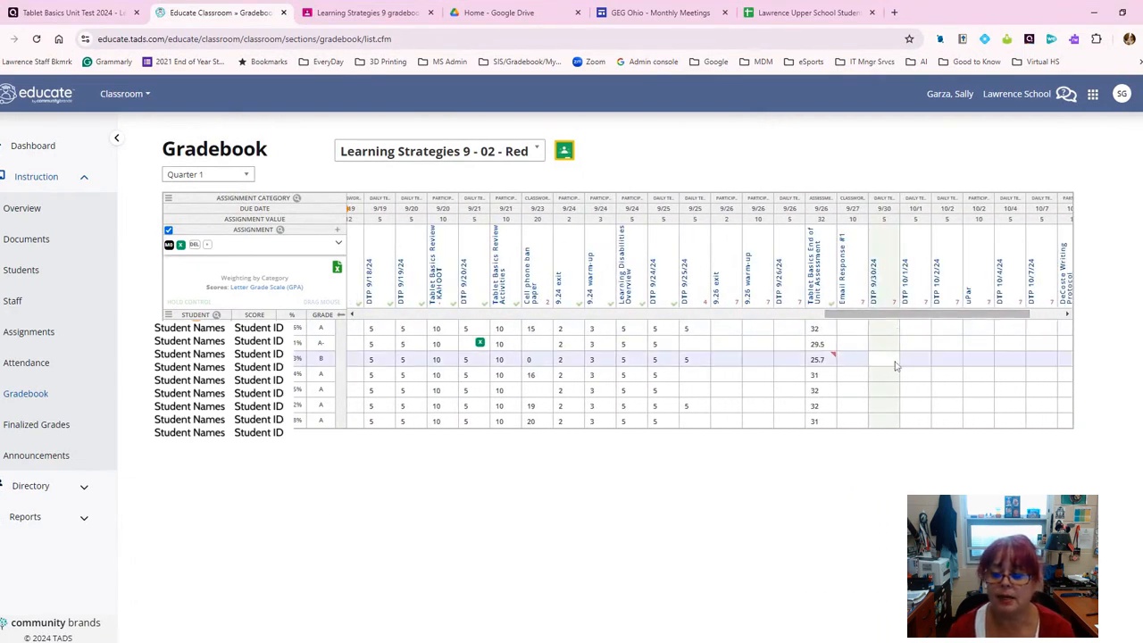
{"action": "left_click", "coordinate": [698, 374]}
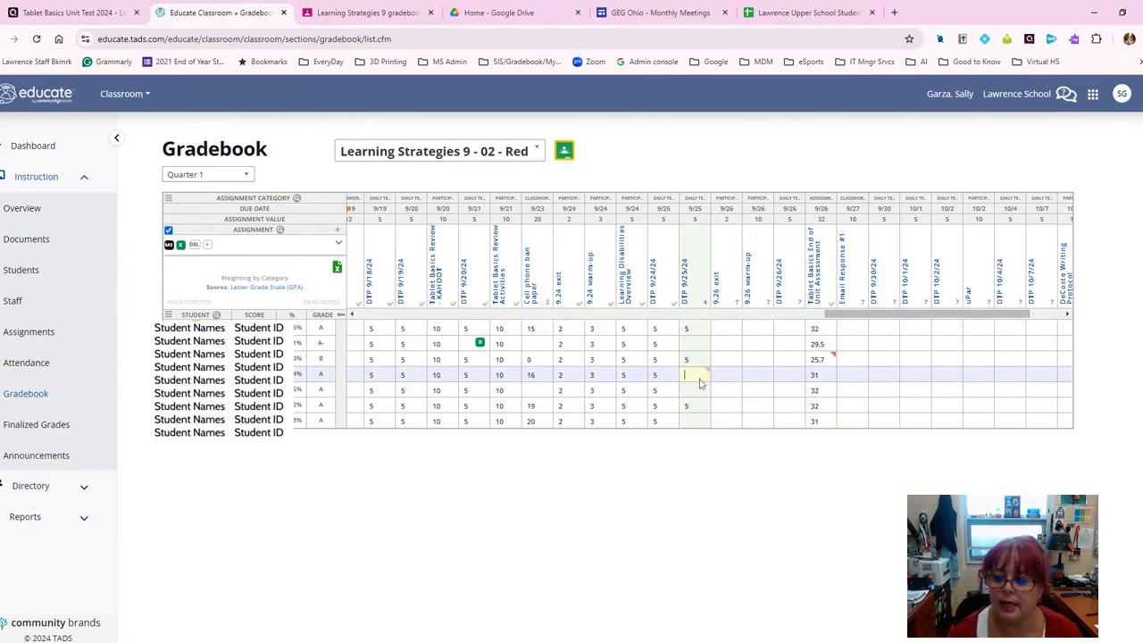
{"action": "left_click", "coordinate": [692, 374]}
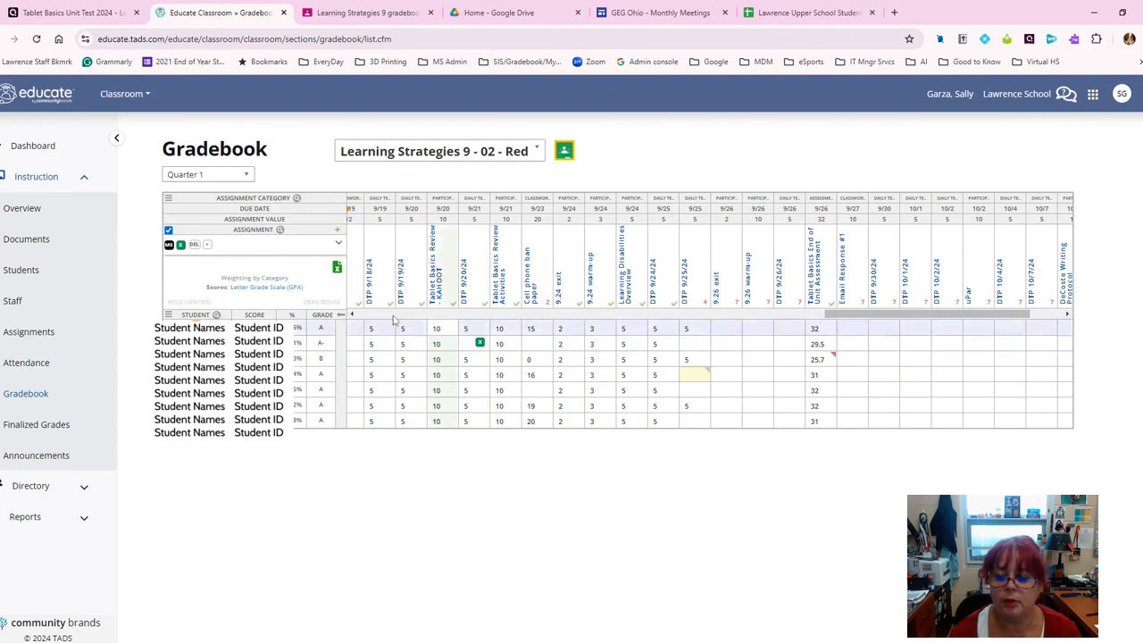
{"action": "left_click", "coordinate": [168, 245]}
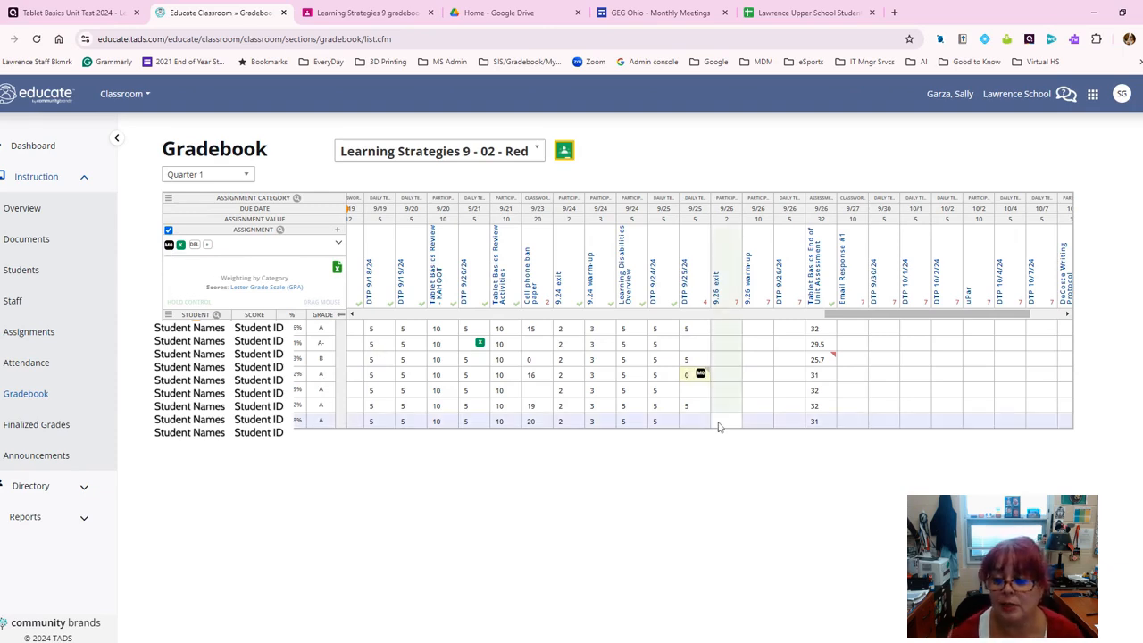
{"action": "left_click", "coordinate": [696, 423]}
{"action": "left_click", "coordinate": [697, 421]}
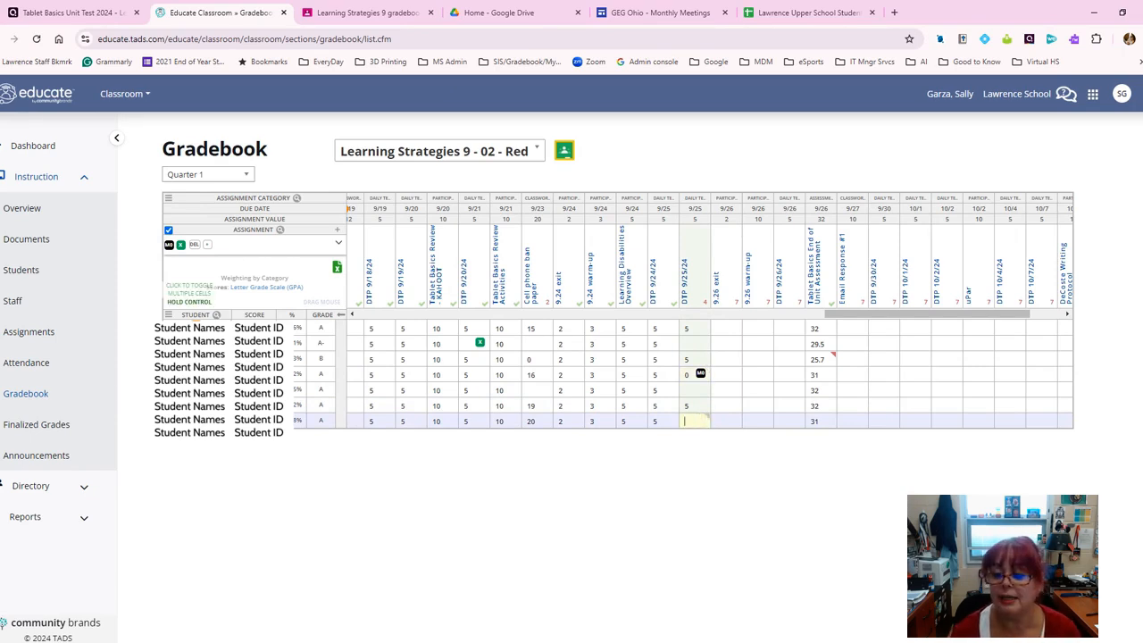
{"action": "left_click", "coordinate": [696, 389]}
{"action": "left_click", "coordinate": [701, 346]}
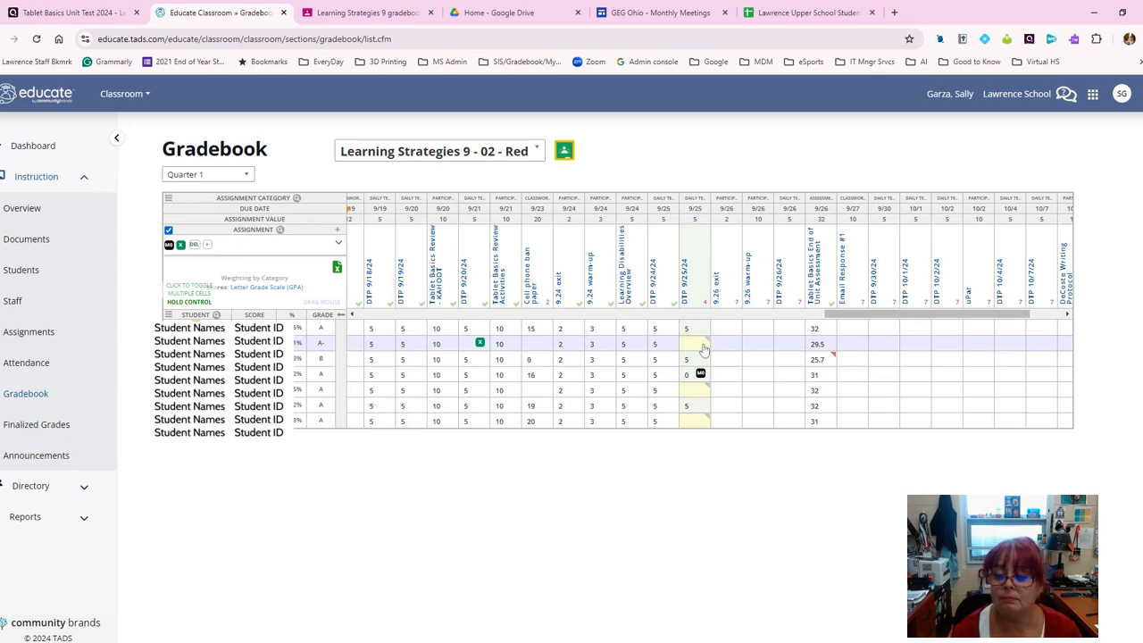
{"action": "left_click", "coordinate": [169, 246]}
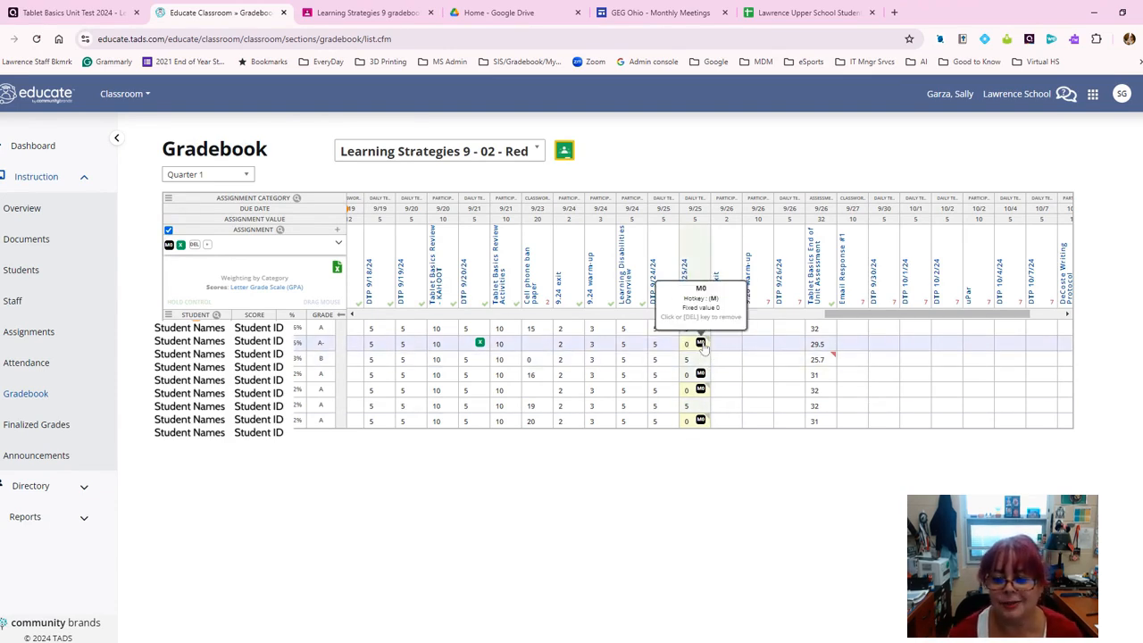
{"action": "left_click", "coordinate": [697, 346]}
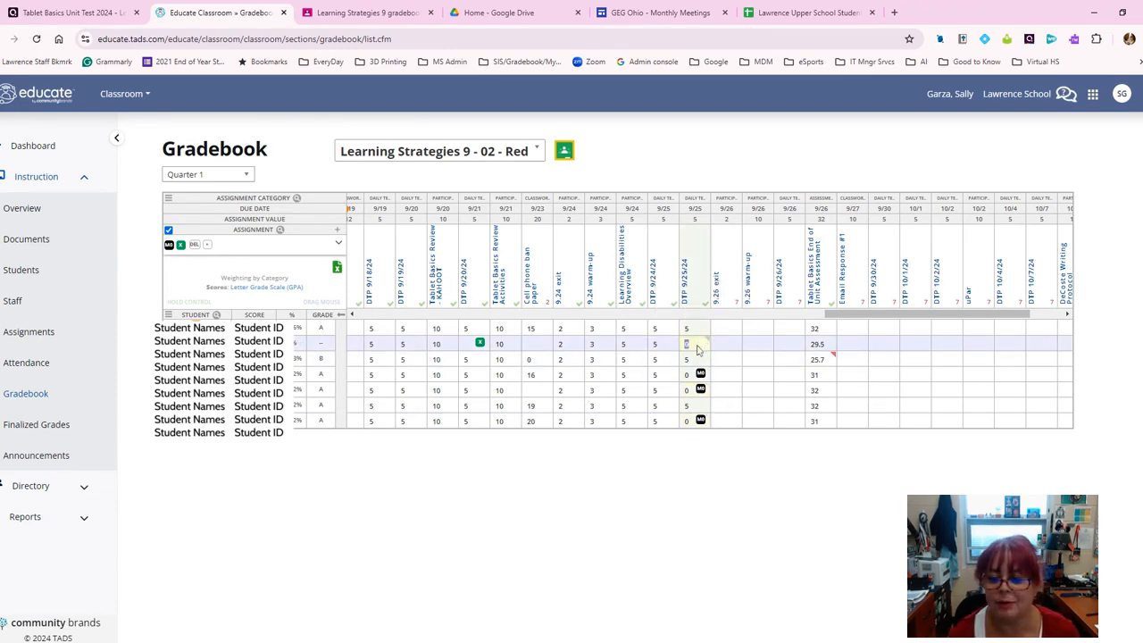
{"action": "left_click", "coordinate": [698, 375]}
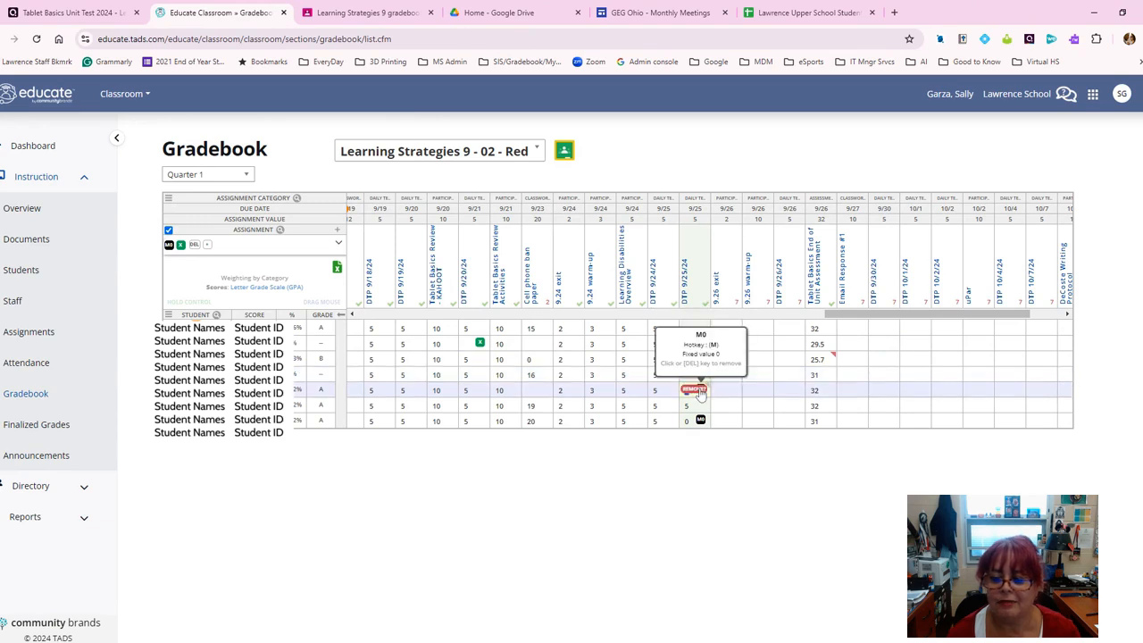
{"action": "left_click", "coordinate": [698, 389]}
{"action": "left_click", "coordinate": [699, 422]}
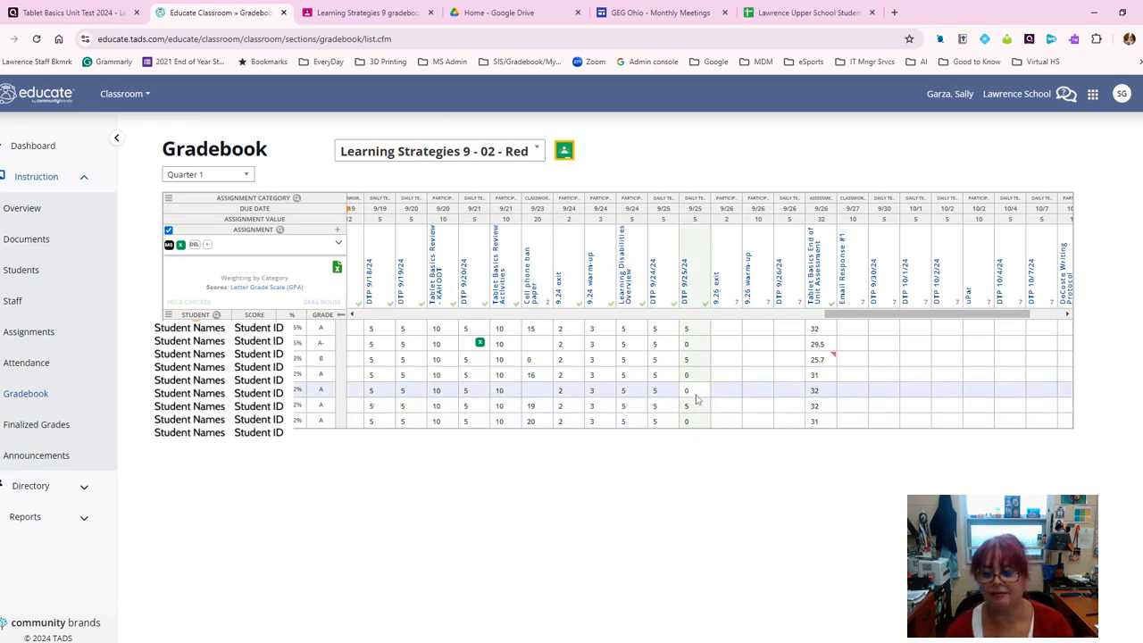
{"action": "left_click", "coordinate": [701, 422]}
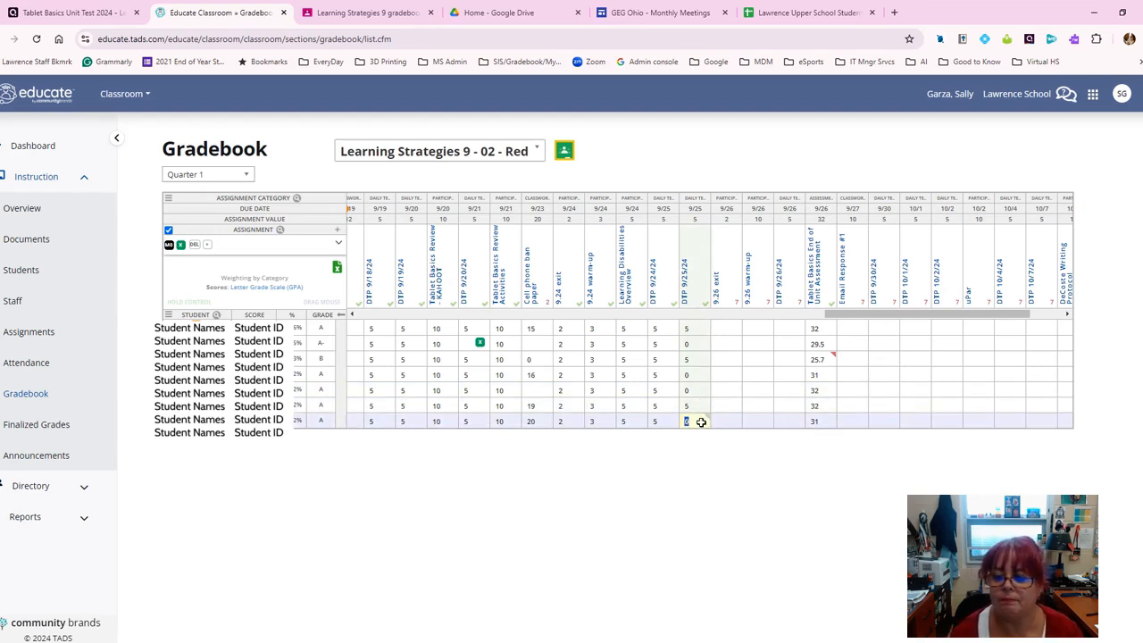
{"action": "key", "text": "Delete"}
{"action": "left_click", "coordinate": [701, 393]}
{"action": "key", "text": "Delete"}
{"action": "left_click", "coordinate": [699, 376]}
{"action": "key", "text": "Delete"}
{"action": "left_click", "coordinate": [693, 344]}
{"action": "key", "text": "Delete"}
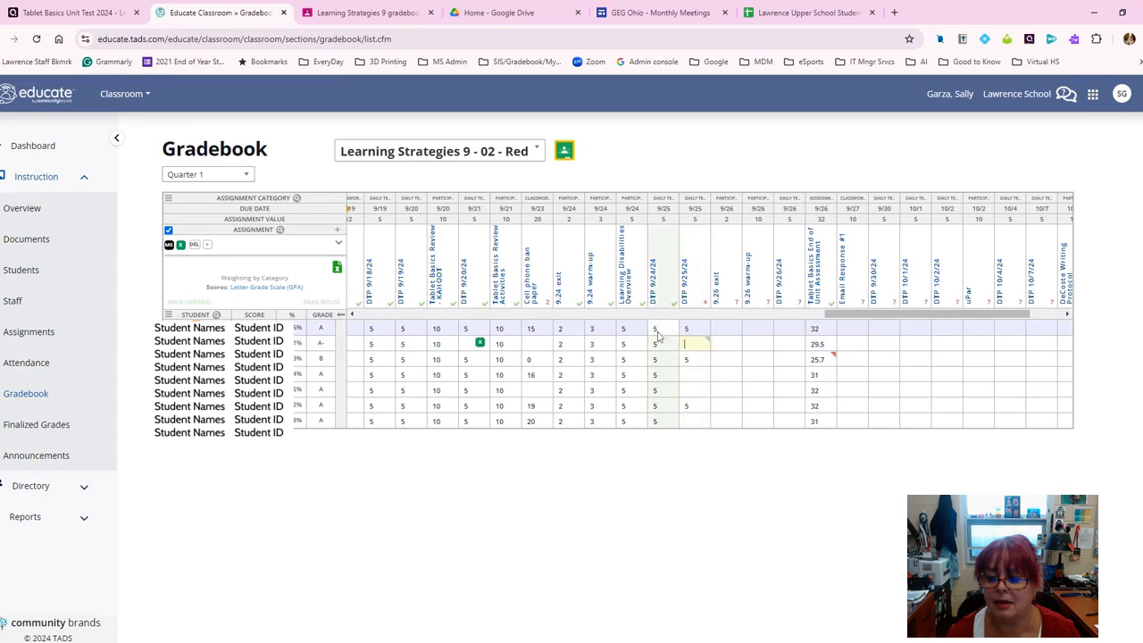
Step: Select the first student's 15 in the 9/23 Cell phone ban paper column and bring up its comment box
{"action": "left_click", "coordinate": [546, 328]}
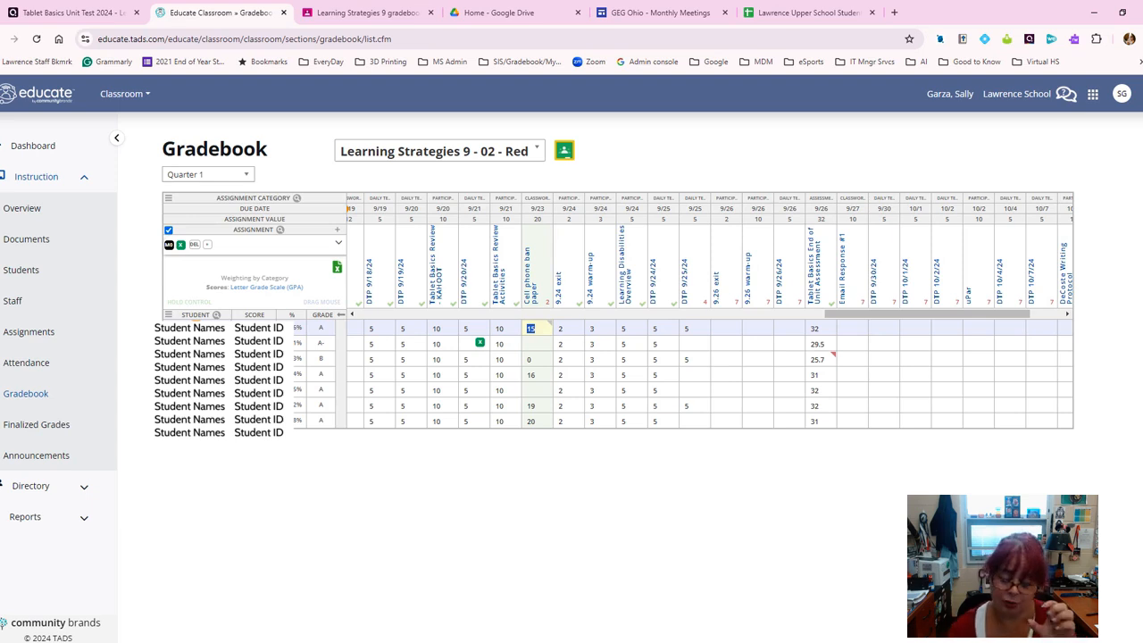
{"action": "left_click", "coordinate": [549, 324]}
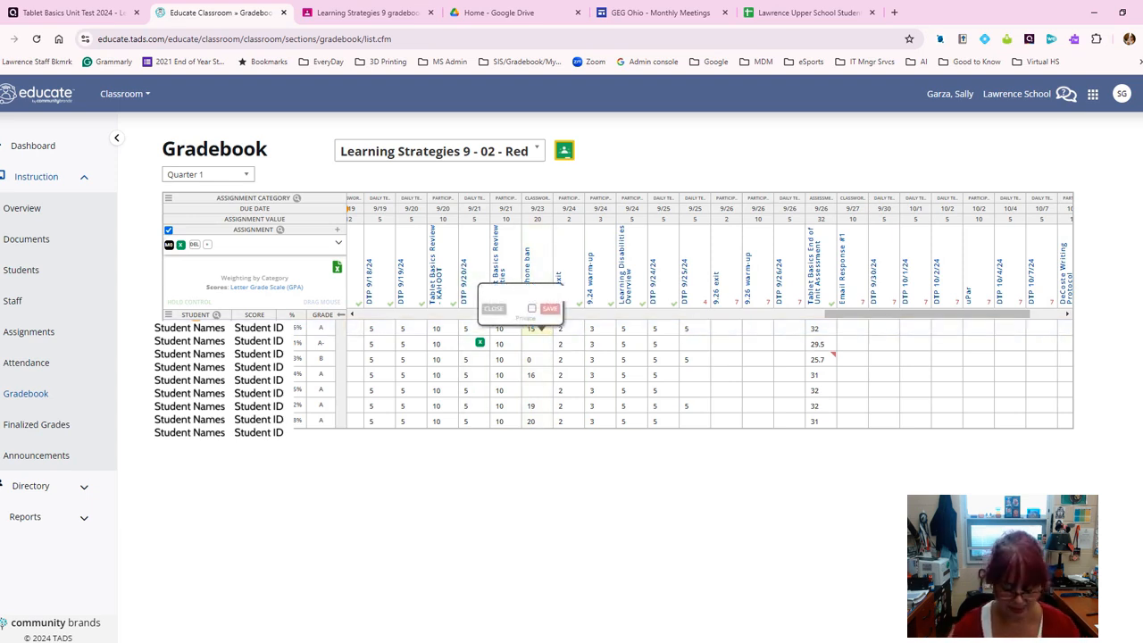
Step: Write a test comment on the first student's 9/23 score and save it
{"action": "type", "text": "write a comment"}
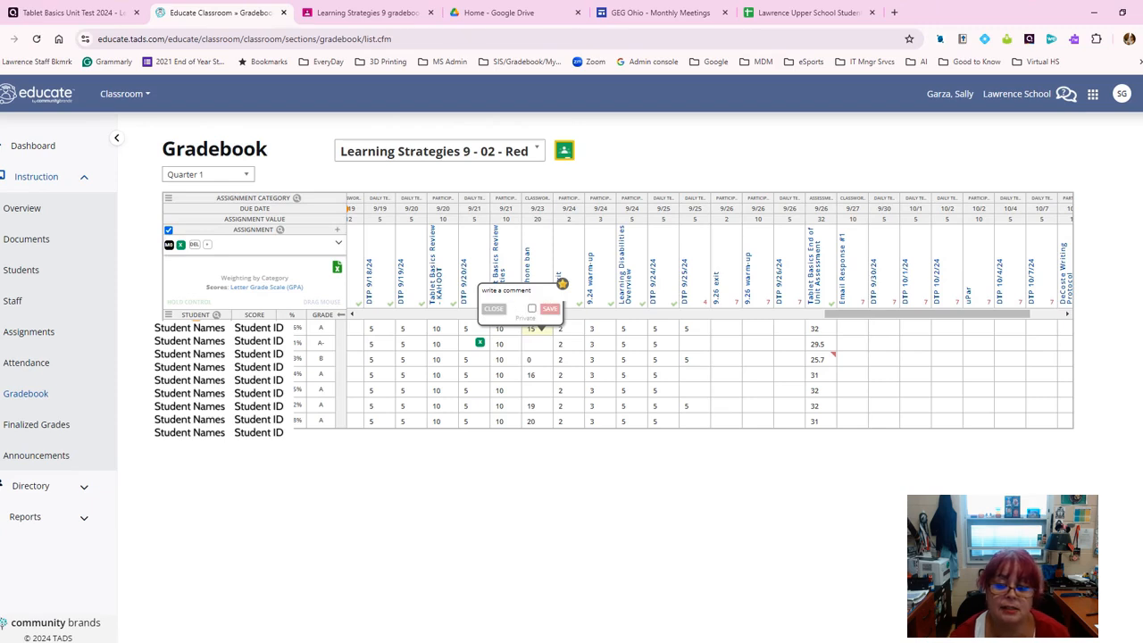
{"action": "left_click_drag", "start_coordinate": [533, 291], "coordinate": [476, 297]}
{"action": "key", "text": "BackSpace"}
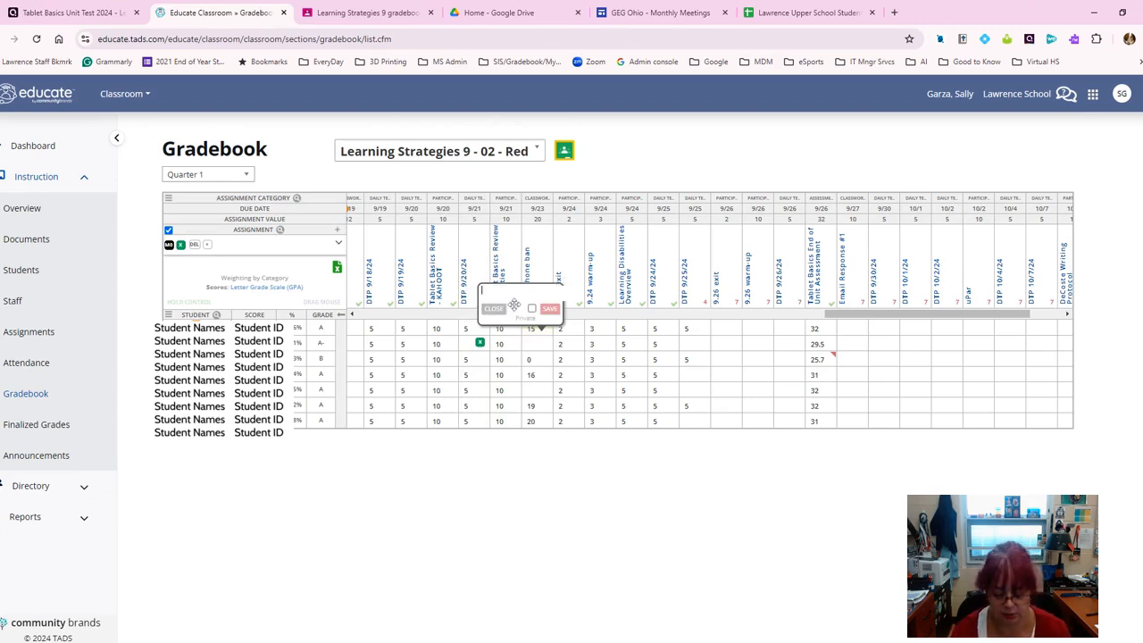
{"action": "type", "text": "comment"}
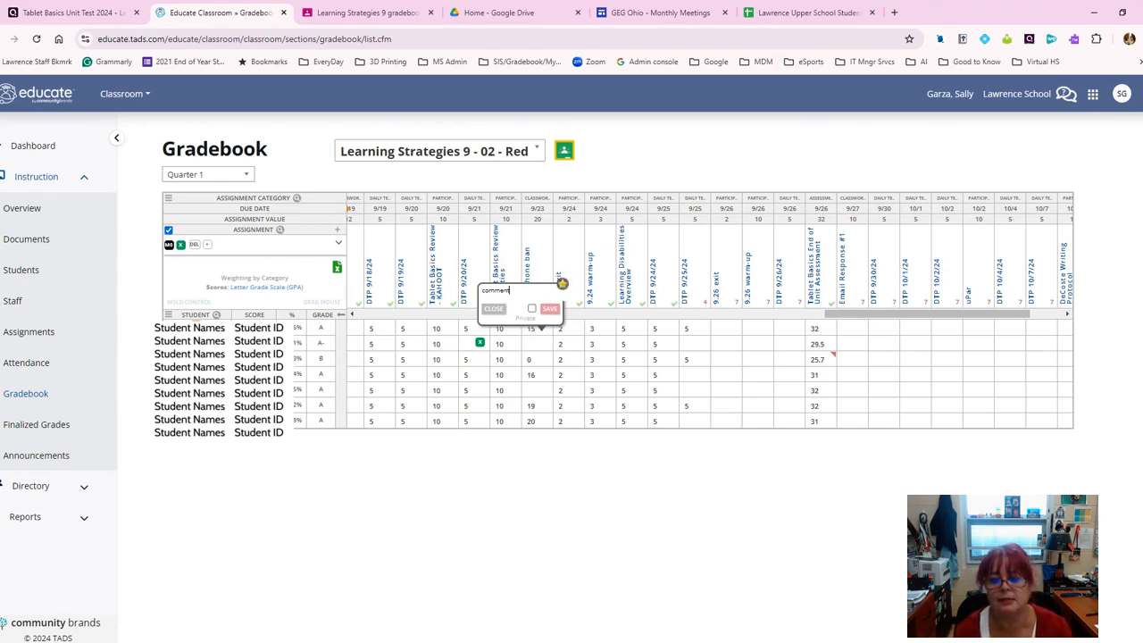
{"action": "left_click", "coordinate": [550, 308]}
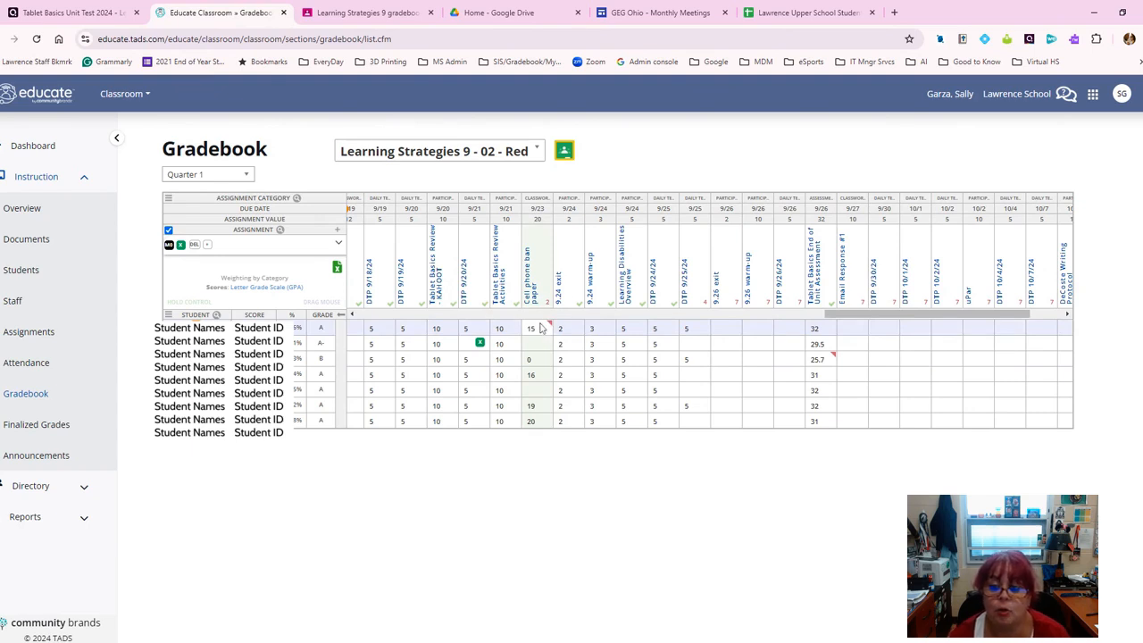
Step: Reopen that comment, clear its text and save, leaving the 15 without a comment
{"action": "mouse_move", "coordinate": [551, 327]}
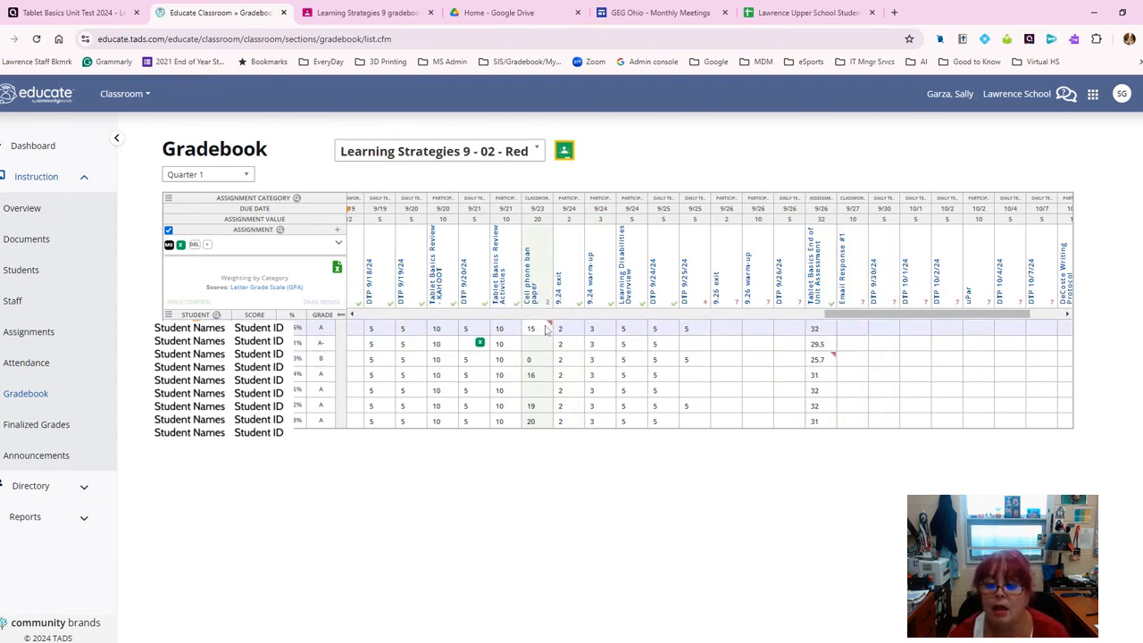
{"action": "left_click", "coordinate": [552, 328]}
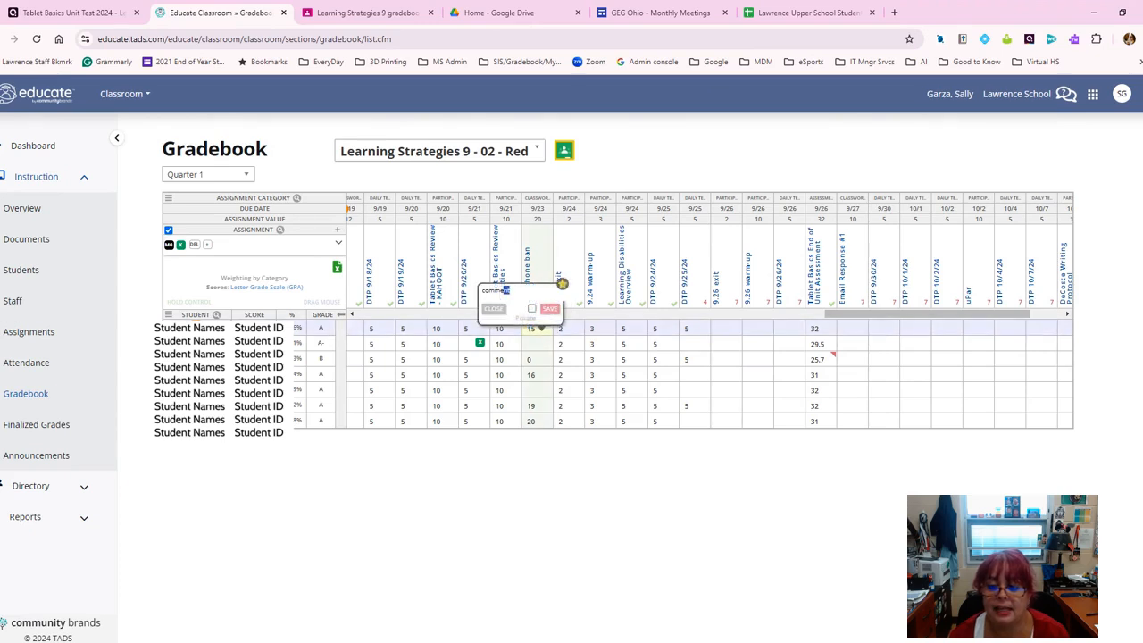
{"action": "left_click_drag", "start_coordinate": [506, 291], "coordinate": [466, 320]}
{"action": "left_click", "coordinate": [550, 309]}
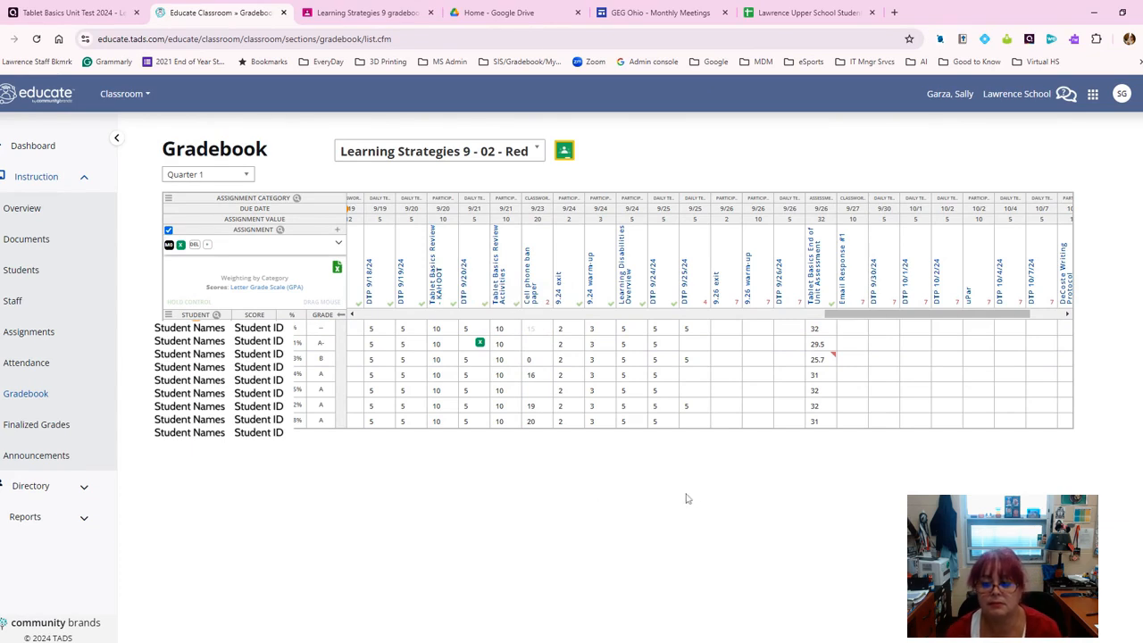